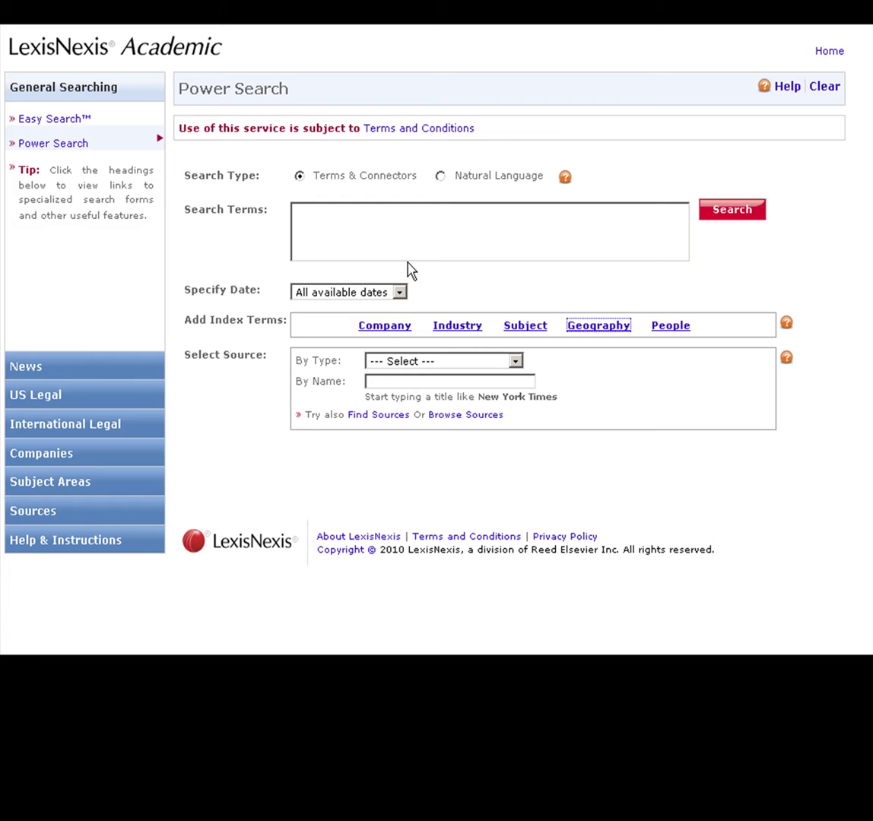
- Open the Geography index popup from the Power Search form's Add Index Terms links
{"action": "left_click", "coordinate": [586, 333]}
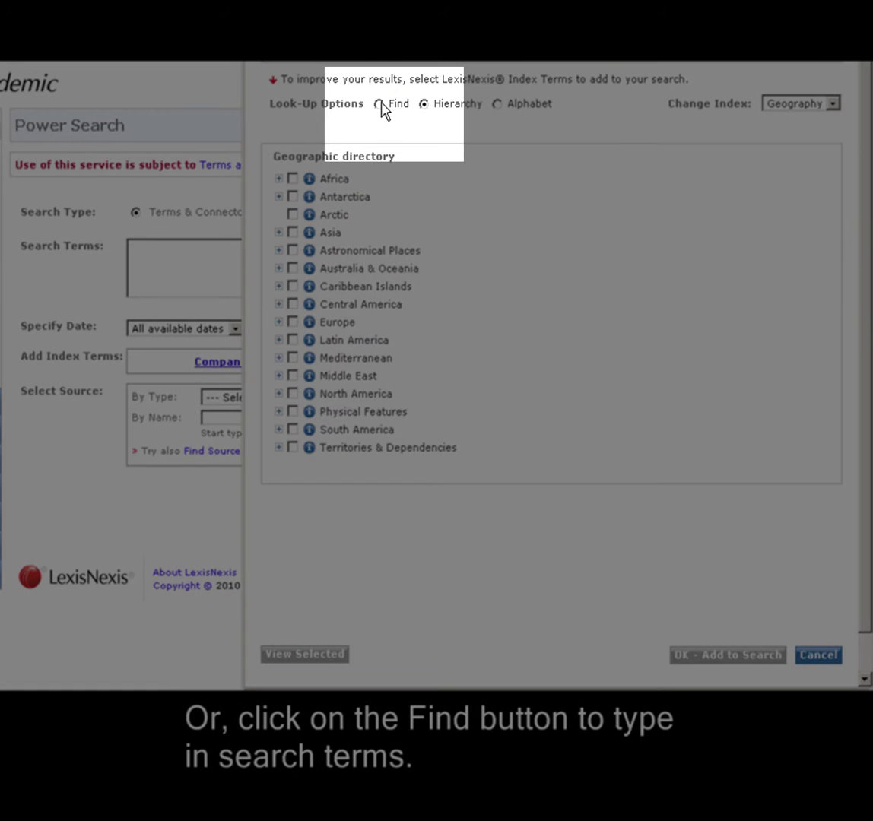
- Find 'USSR' in the Geography index and tick Russia as a term
{"action": "left_click", "coordinate": [380, 106]}
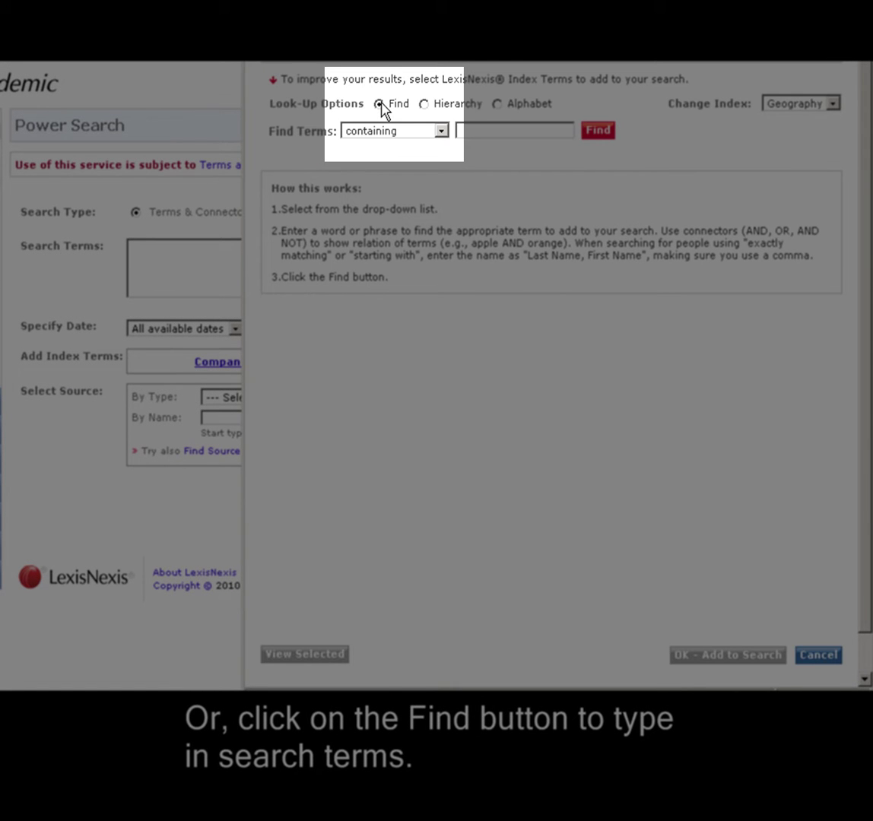
{"action": "left_click", "coordinate": [477, 127]}
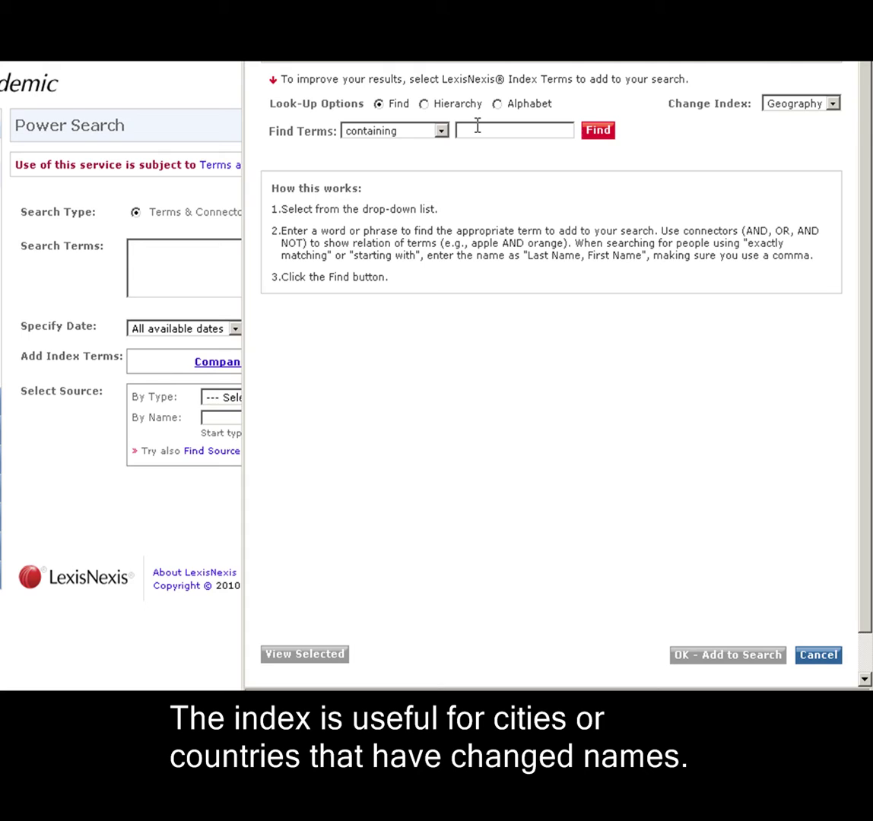
{"action": "type", "text": "USSR"}
{"action": "key", "text": "Return"}
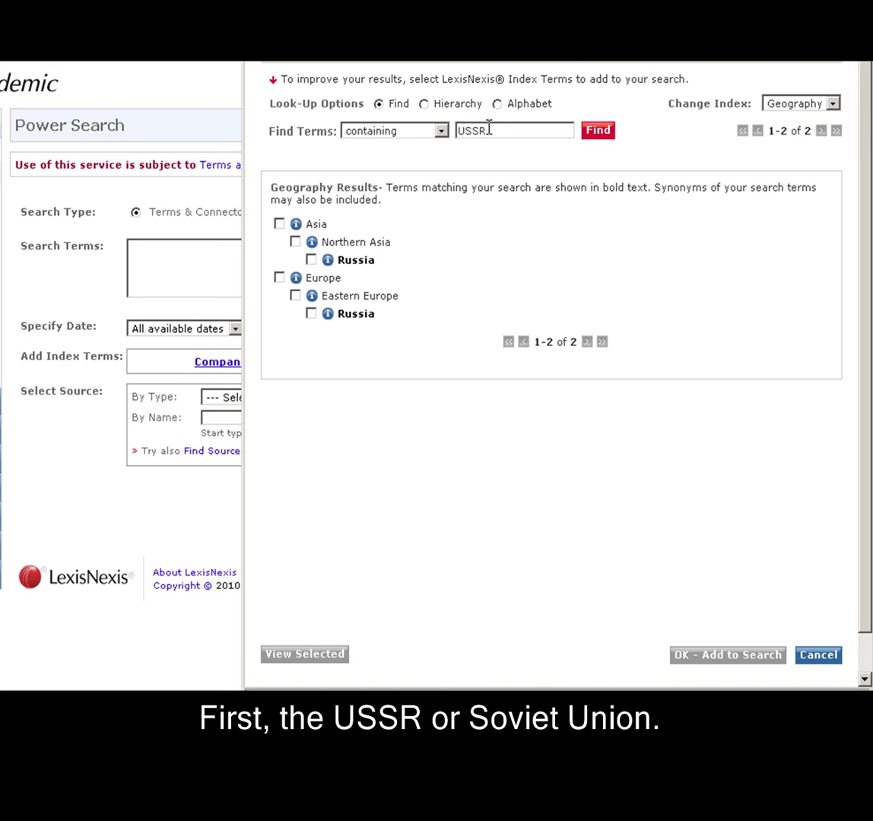
{"action": "left_click_drag", "start_coordinate": [489, 129], "coordinate": [417, 125]}
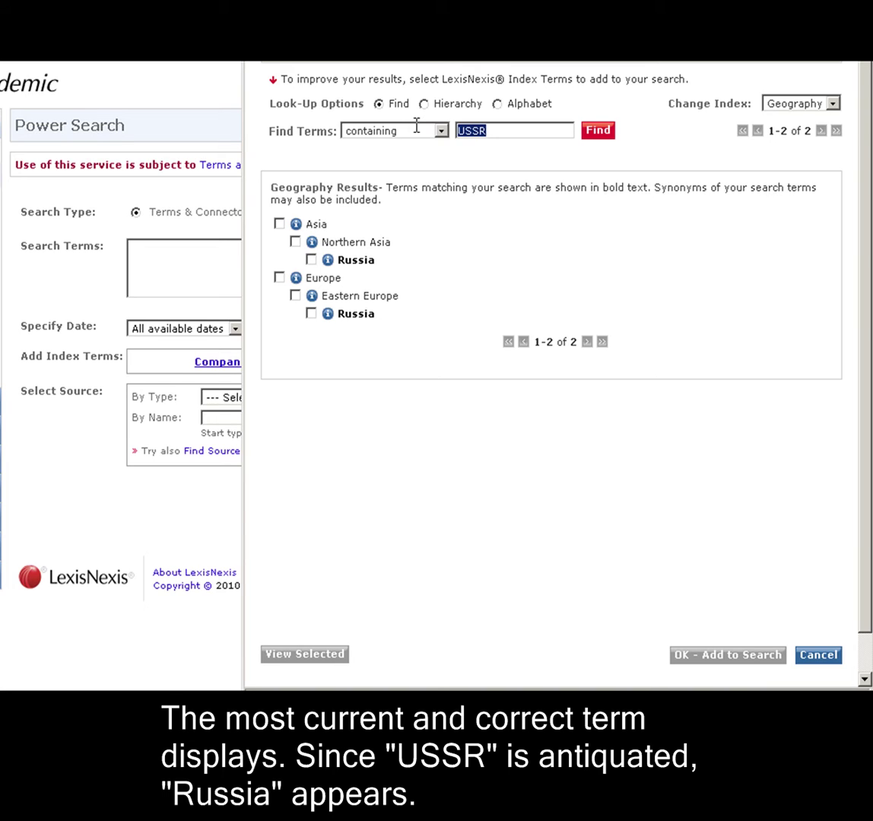
{"action": "key", "text": "BackSpace"}
{"action": "left_click", "coordinate": [312, 260]}
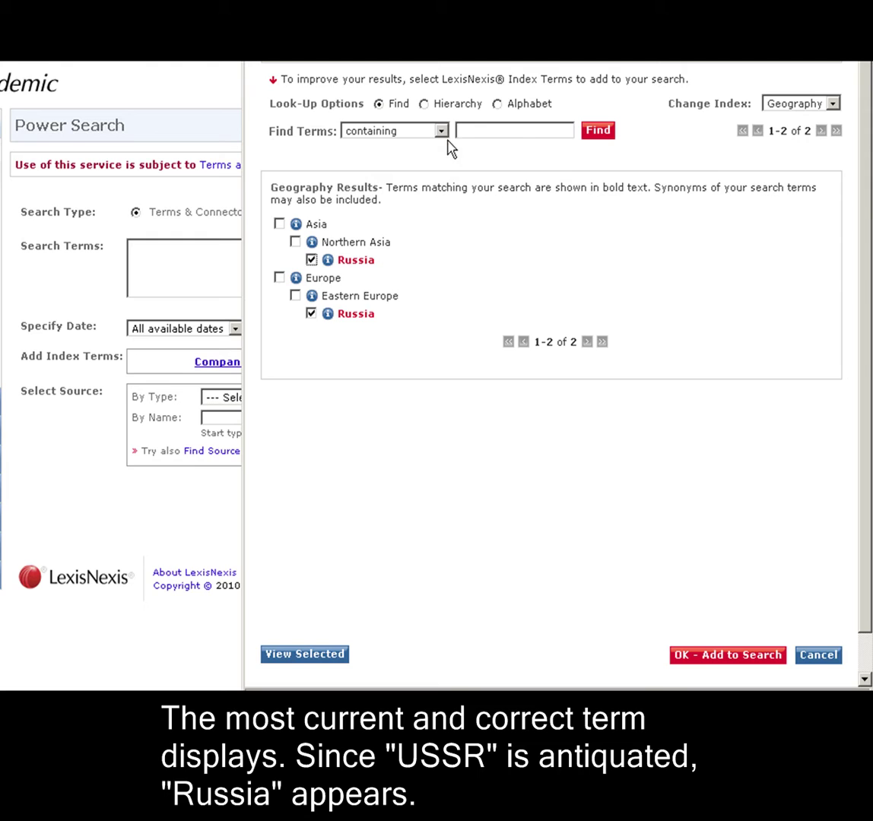
- Look up 'bombay' to list the Mumbai, India entries
{"action": "left_click", "coordinate": [487, 124]}
{"action": "type", "text": "bomba"}
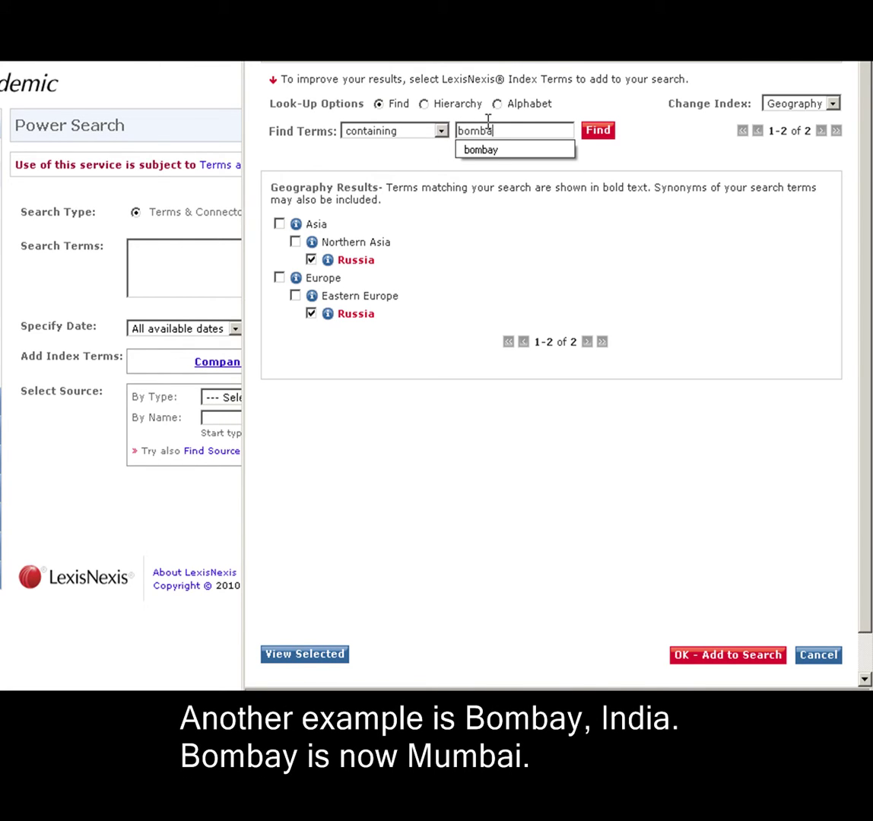
{"action": "type", "text": "y"}
{"action": "key", "text": "Return"}
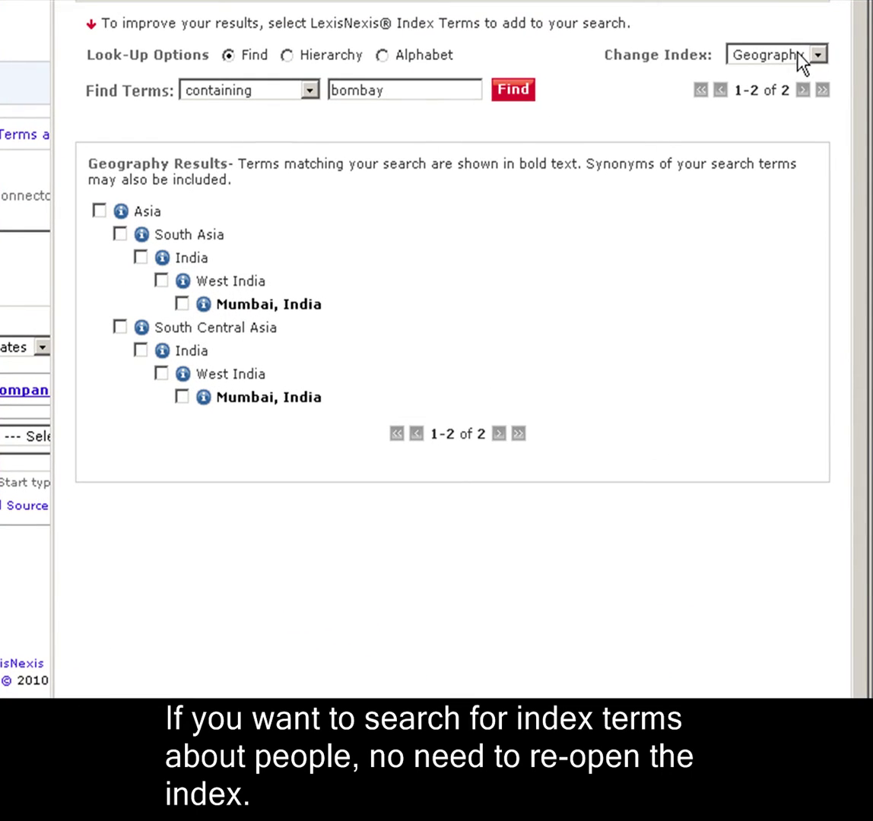
- Switch to the People index, look up the first suggested name and tick the person found
{"action": "left_click", "coordinate": [833, 104]}
{"action": "left_click", "coordinate": [820, 56]}
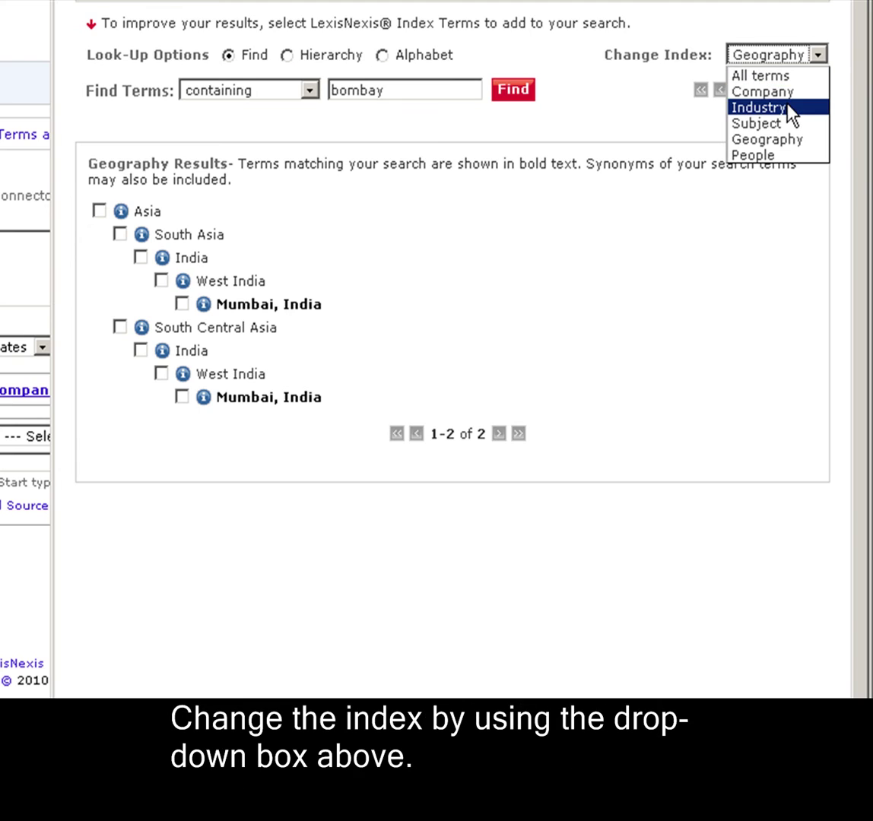
{"action": "left_click", "coordinate": [772, 157]}
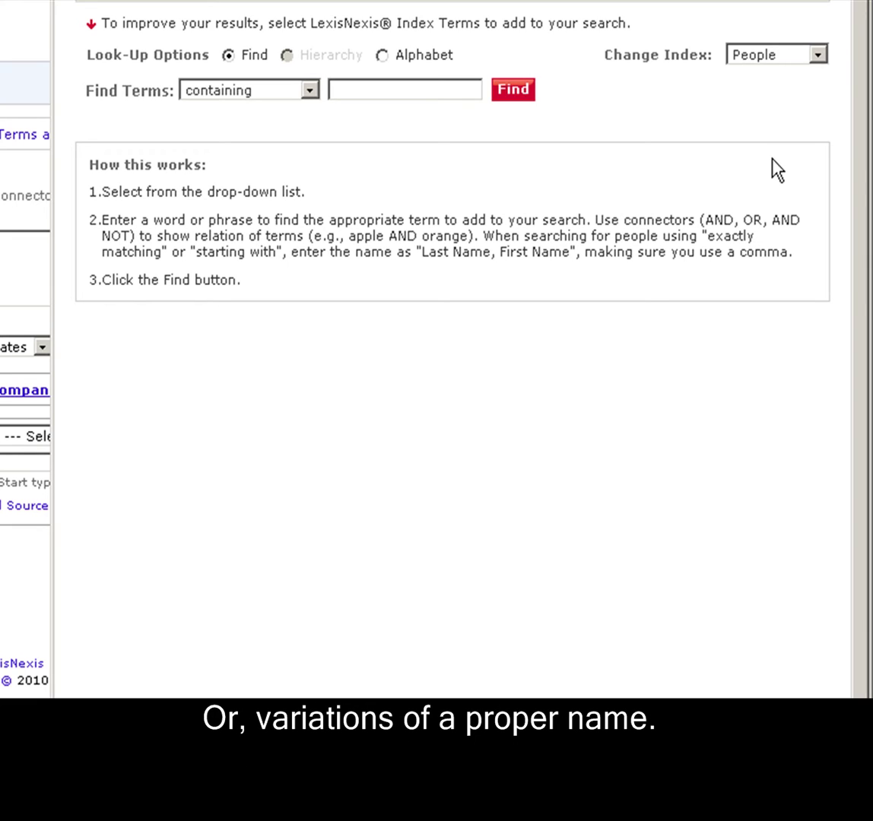
{"action": "left_click", "coordinate": [442, 82]}
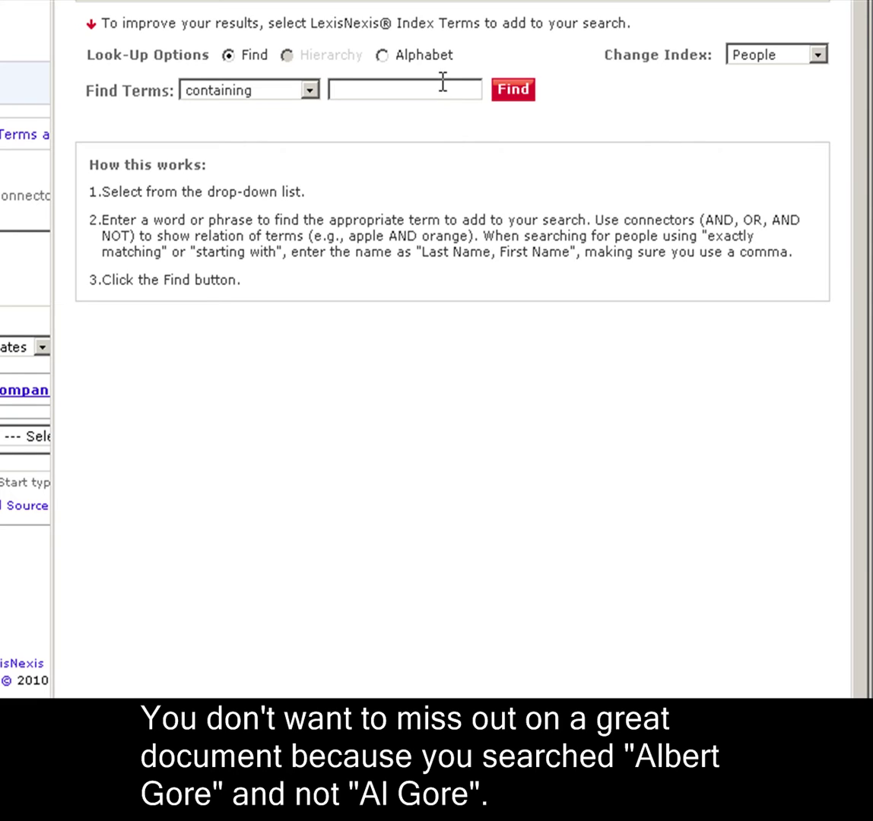
{"action": "type", "text": "al"}
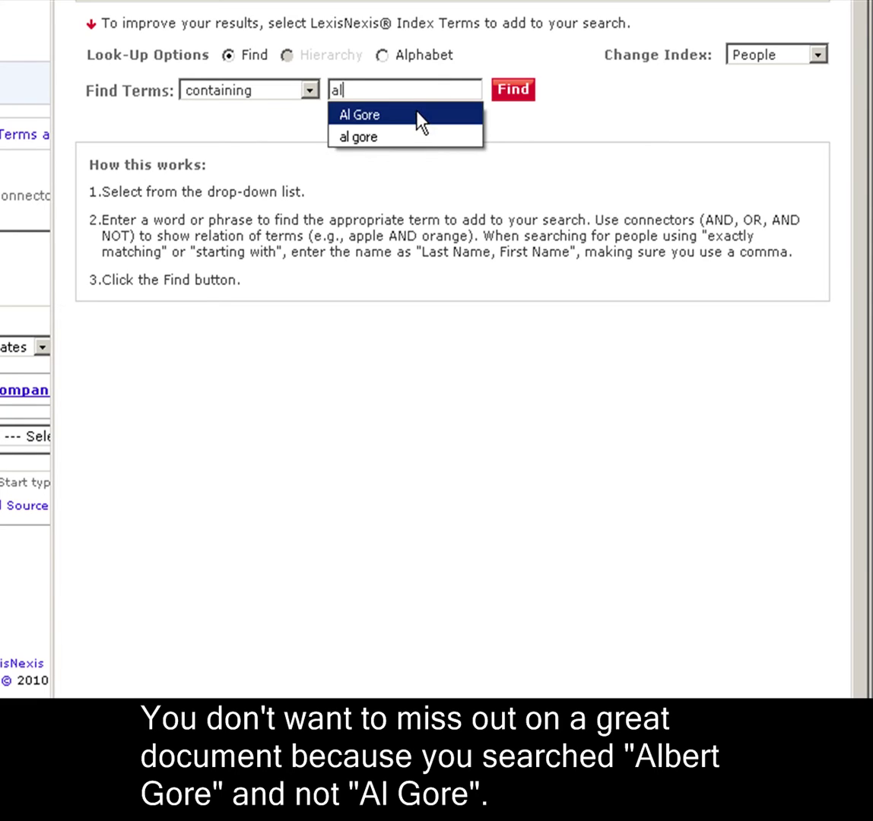
{"action": "left_click", "coordinate": [417, 114]}
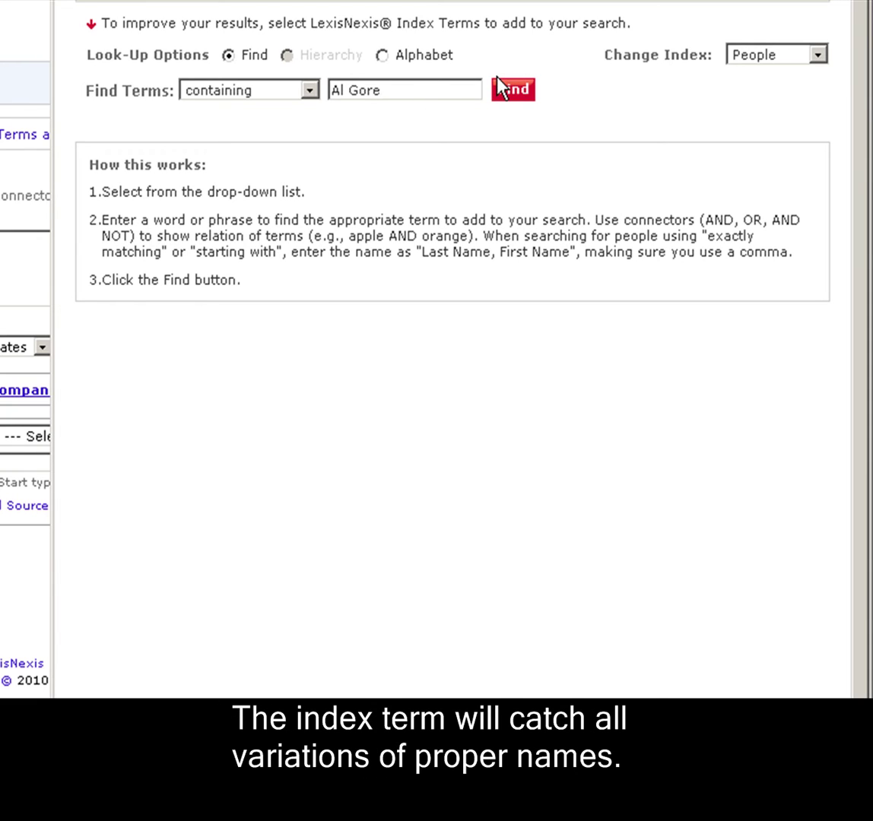
{"action": "left_click", "coordinate": [509, 94]}
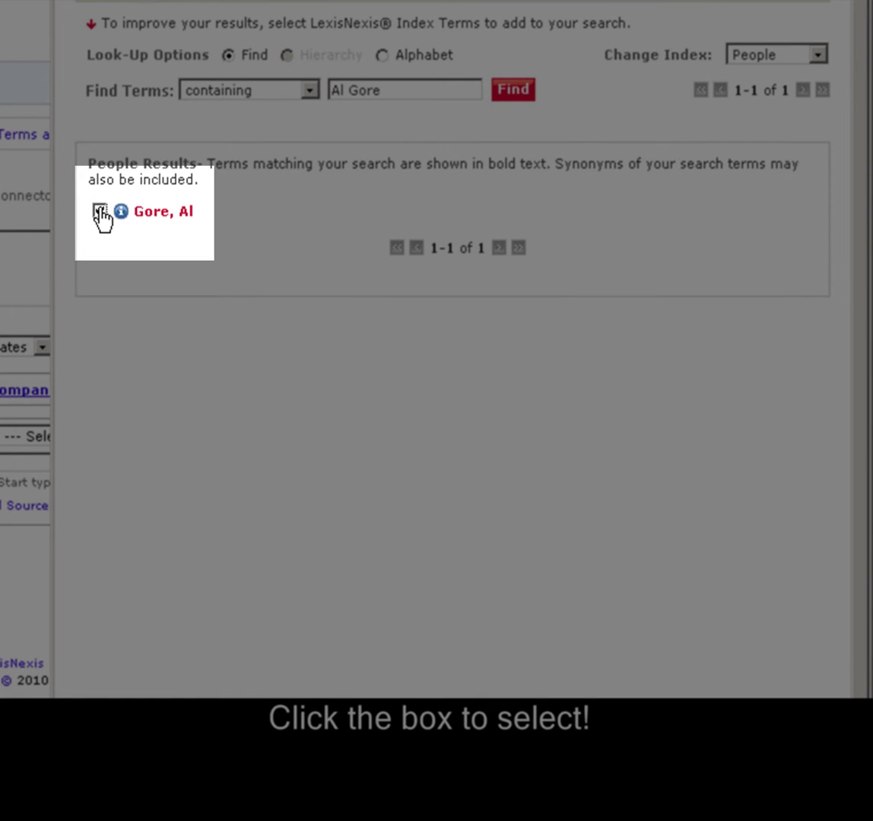
{"action": "left_click", "coordinate": [100, 210]}
- Search a second suggested name, check its details, then tick the AutoNation CEO's entry
{"action": "left_click", "coordinate": [387, 92]}
{"action": "key", "text": "BackSpace"}
{"action": "key", "text": "BackSpace"}
{"action": "key", "text": "BackSpace"}
{"action": "key", "text": "BackSpace"}
{"action": "key", "text": "BackSpace"}
{"action": "key", "text": "BackSpace"}
{"action": "key", "text": "BackSpace"}
{"action": "type", "text": "mic"}
{"action": "left_click", "coordinate": [388, 115]}
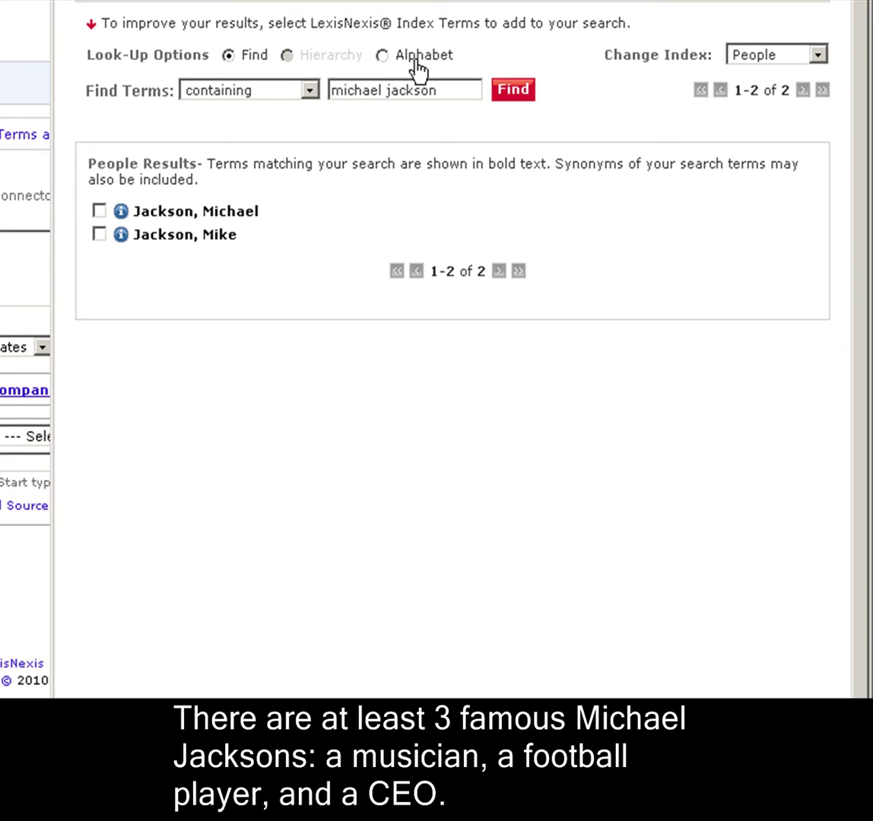
{"action": "left_click", "coordinate": [121, 236]}
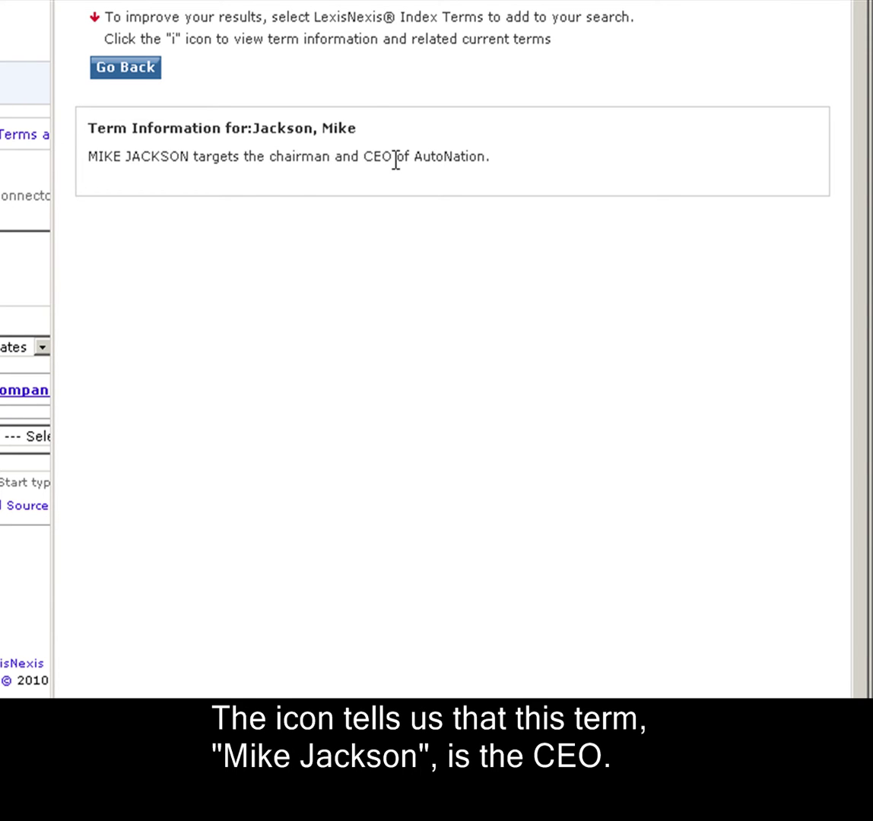
{"action": "left_click", "coordinate": [128, 72]}
{"action": "left_click", "coordinate": [102, 235]}
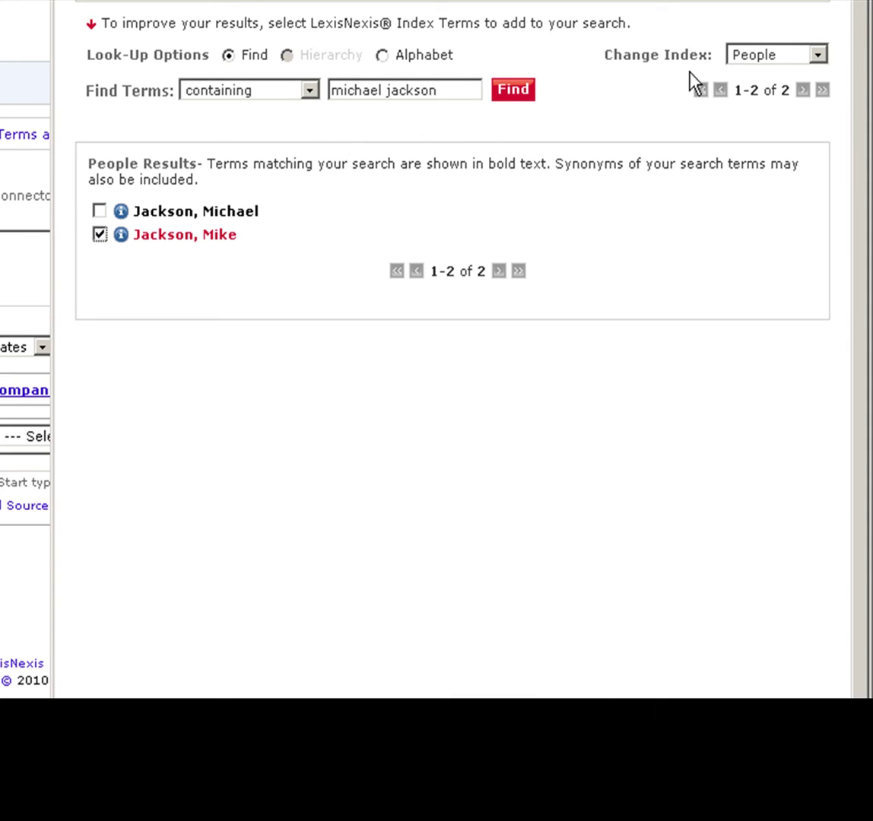
- Switch to the Company index, search 'target' and tick TARGET CORP
{"action": "left_click", "coordinate": [818, 56]}
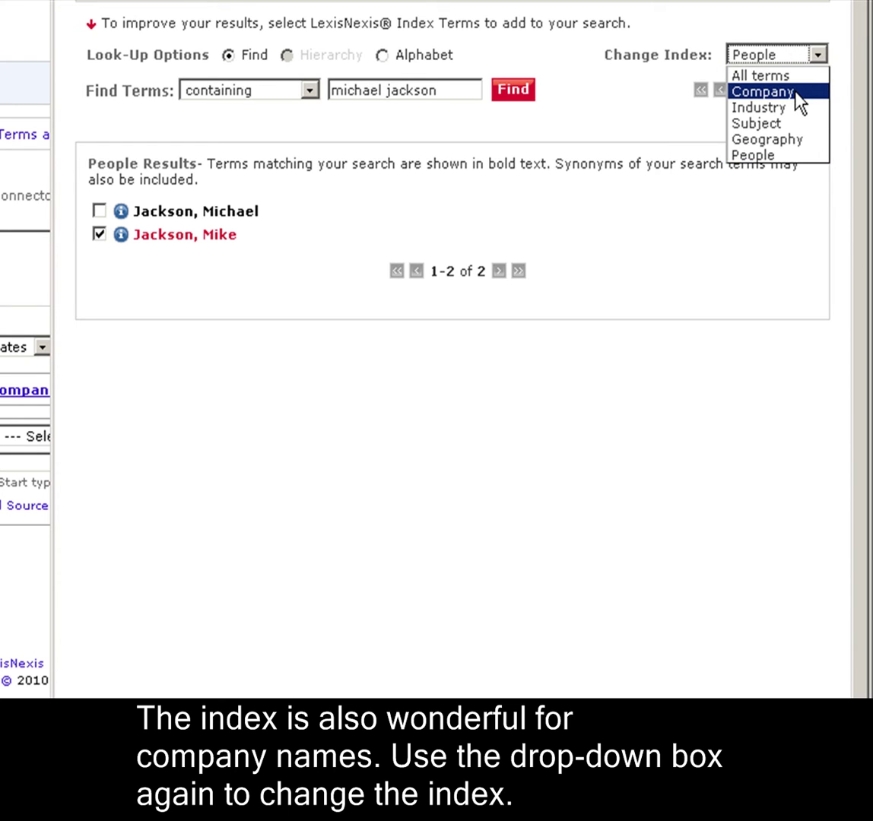
{"action": "left_click", "coordinate": [796, 92]}
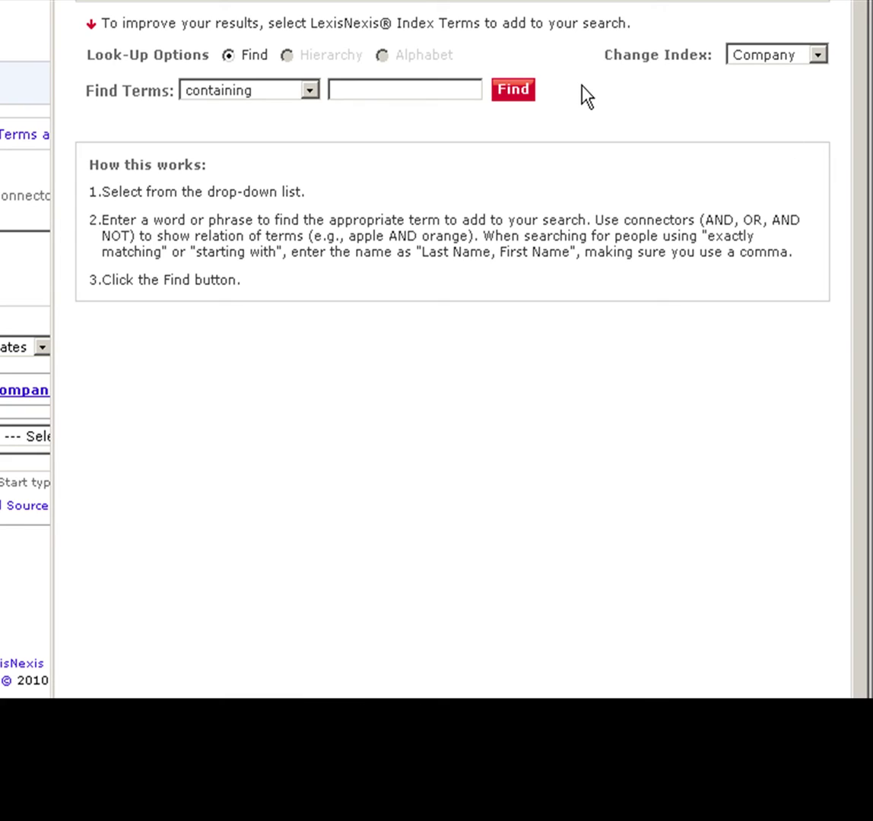
{"action": "left_click", "coordinate": [388, 97]}
{"action": "type", "text": "targ"}
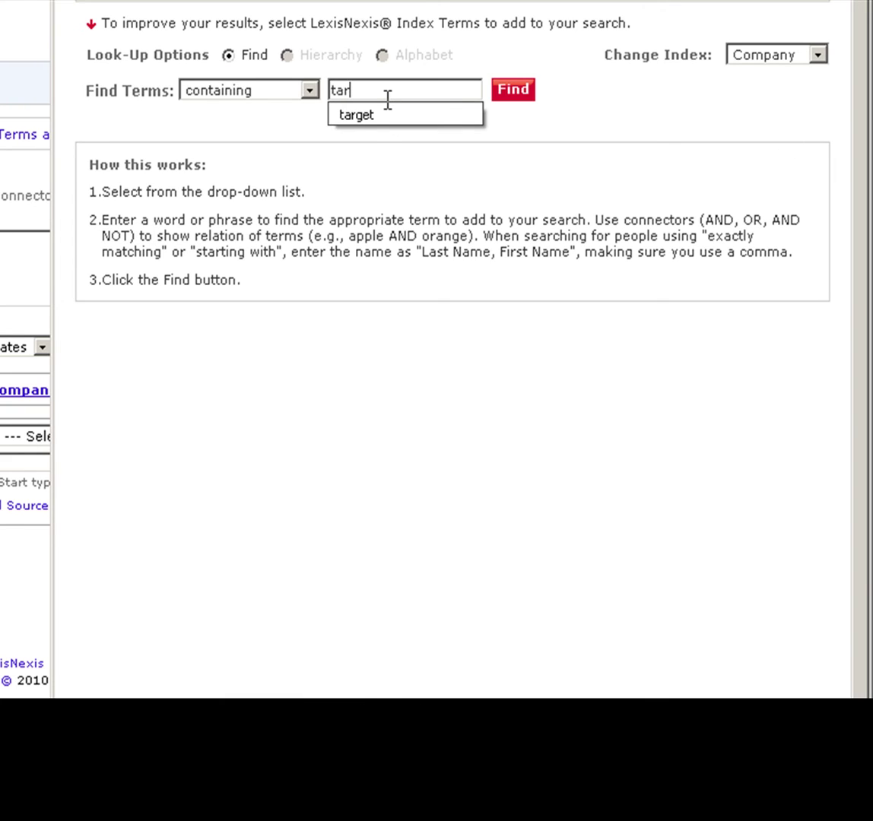
{"action": "type", "text": "et"}
{"action": "key", "text": "Return"}
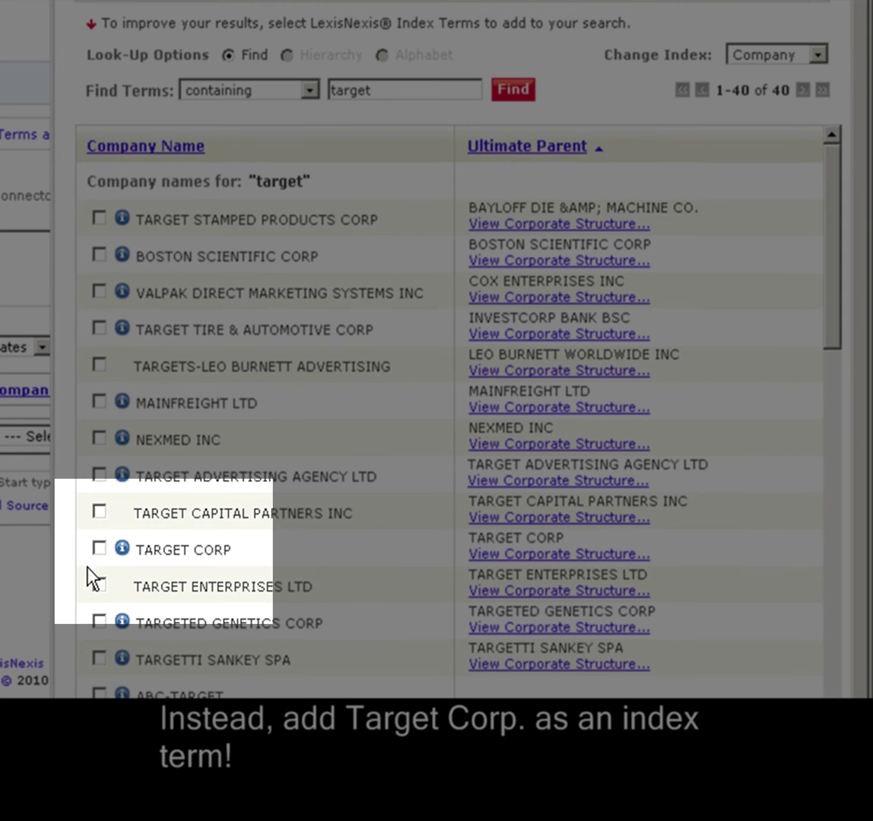
{"action": "left_click", "coordinate": [99, 549]}
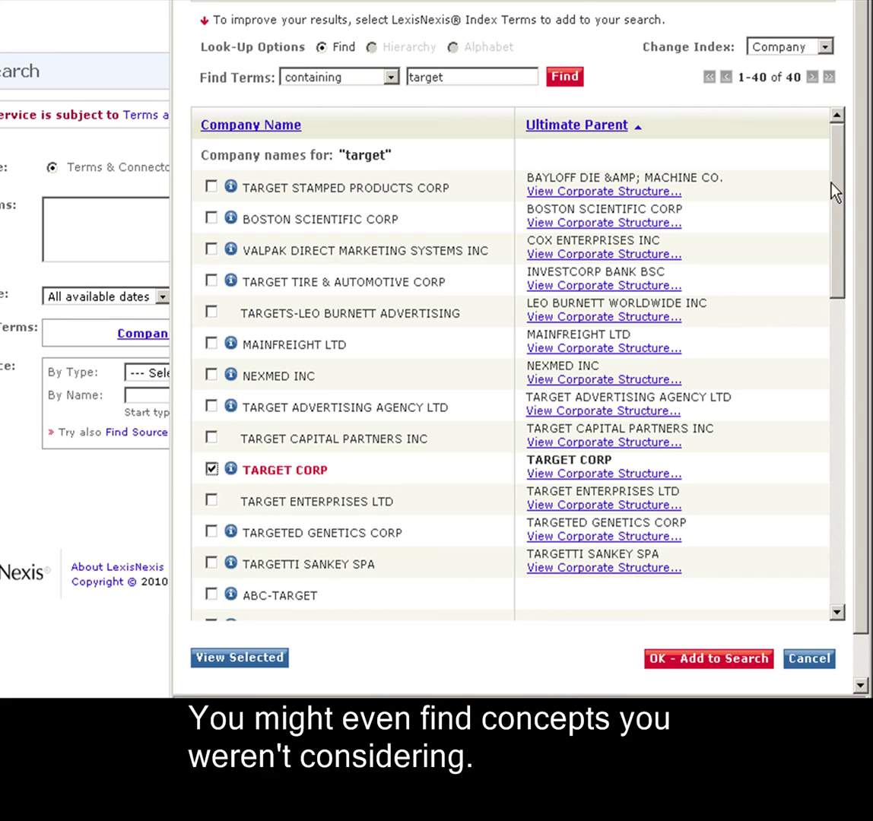
{"action": "left_click", "coordinate": [825, 47]}
- In the Subject index, find 'global warming' and tick Global Warming and Climate Change
{"action": "left_click", "coordinate": [793, 106]}
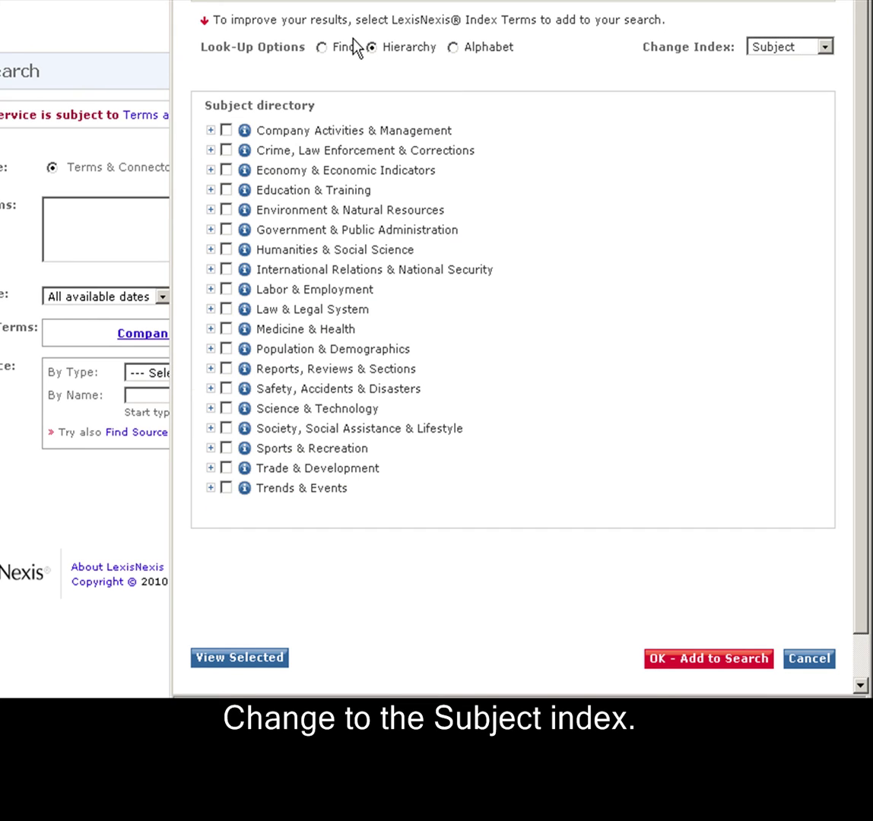
{"action": "left_click", "coordinate": [322, 47]}
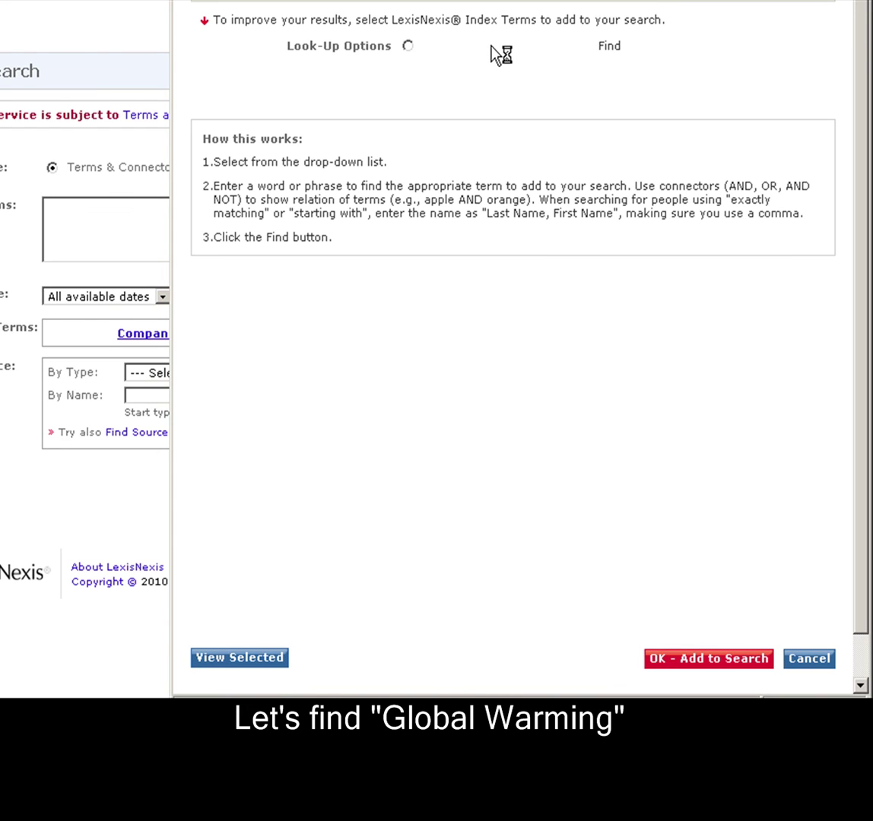
{"action": "left_click", "coordinate": [505, 74]}
{"action": "type", "text": "glo"}
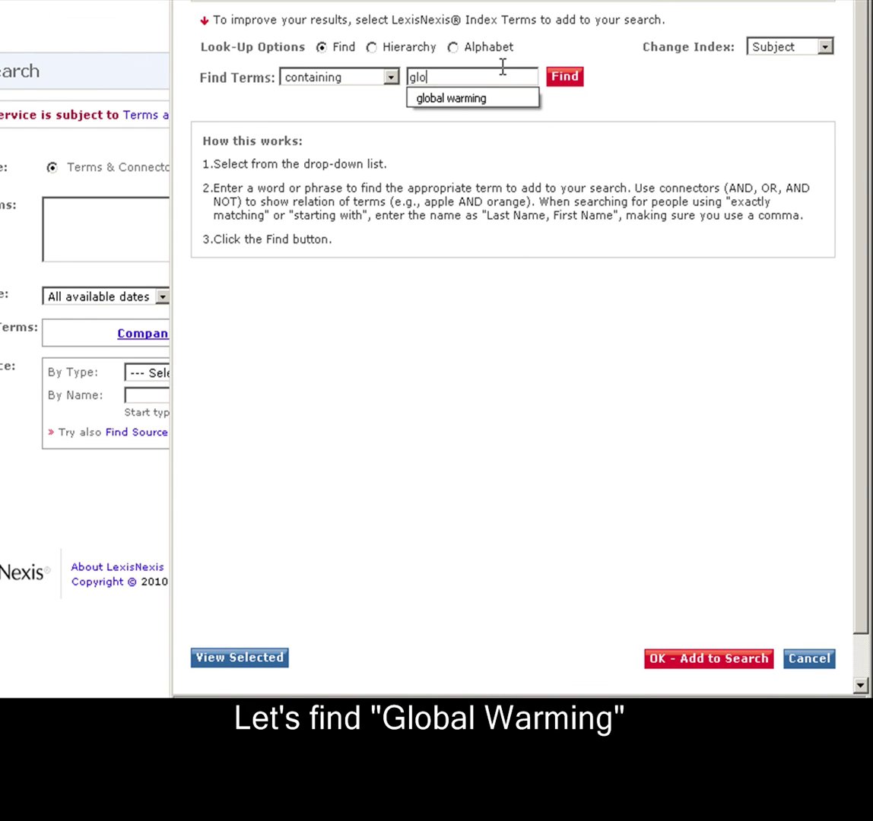
{"action": "type", "text": "bal warming"}
{"action": "key", "text": "Return"}
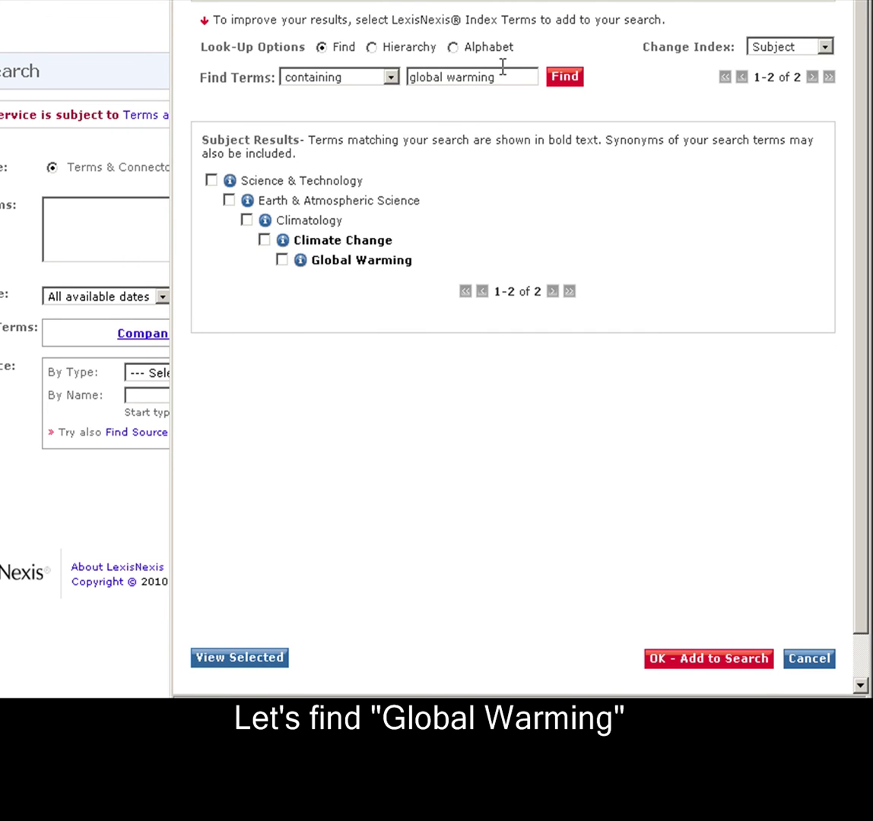
{"action": "left_click", "coordinate": [282, 261]}
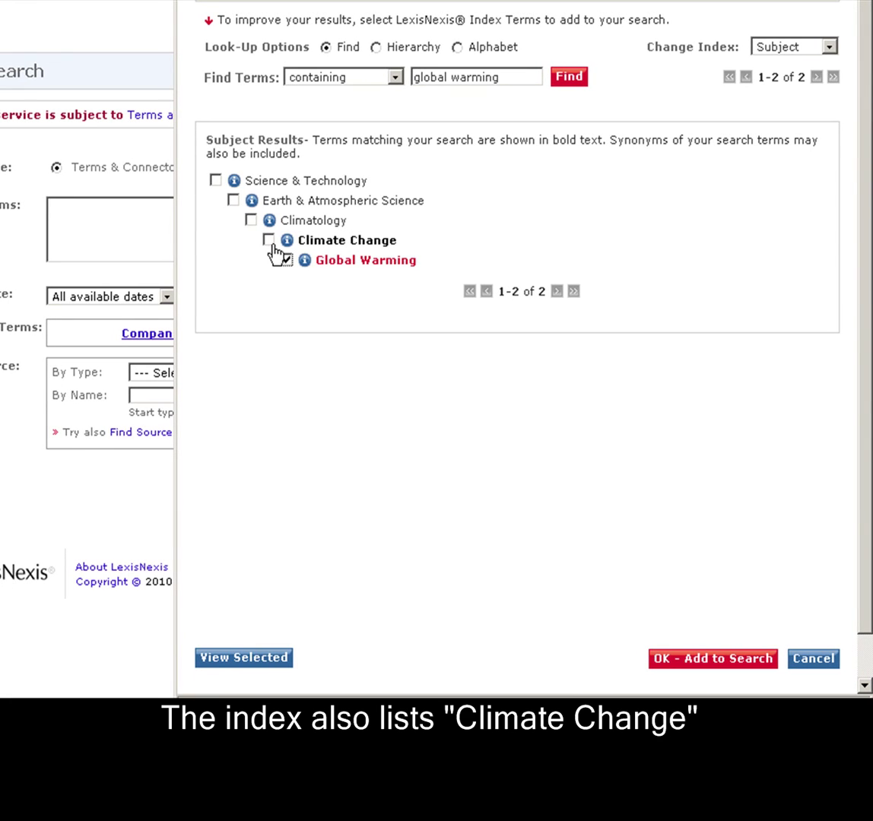
{"action": "left_click", "coordinate": [269, 241]}
- Send all ticked index terms to the Power Search form with OK - Add to Search
{"action": "left_click", "coordinate": [693, 660]}
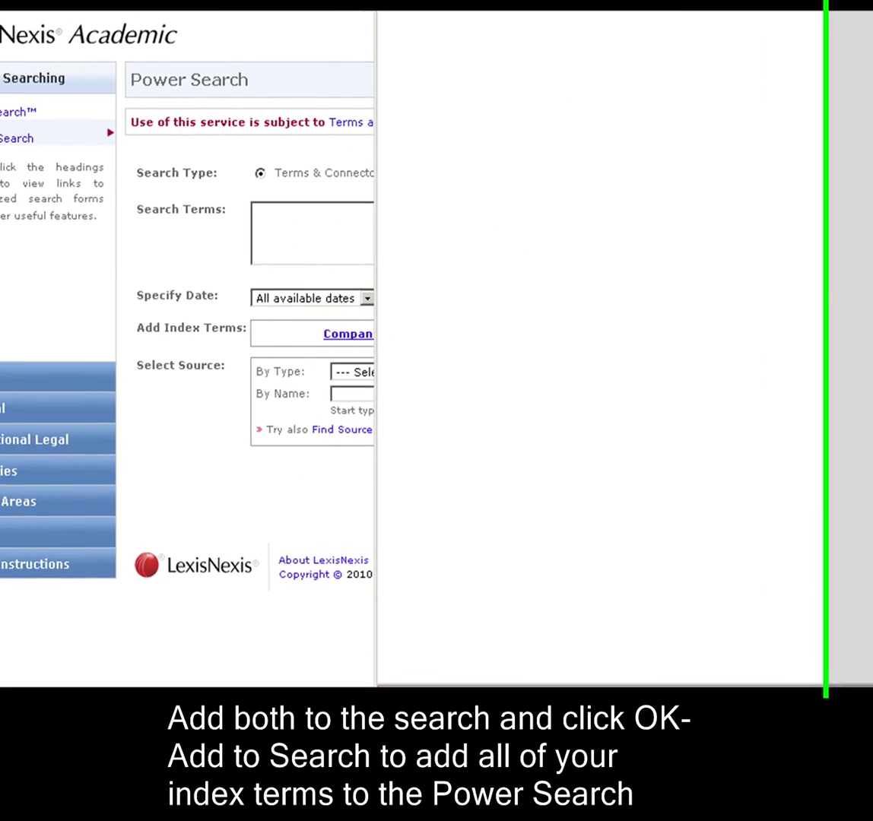